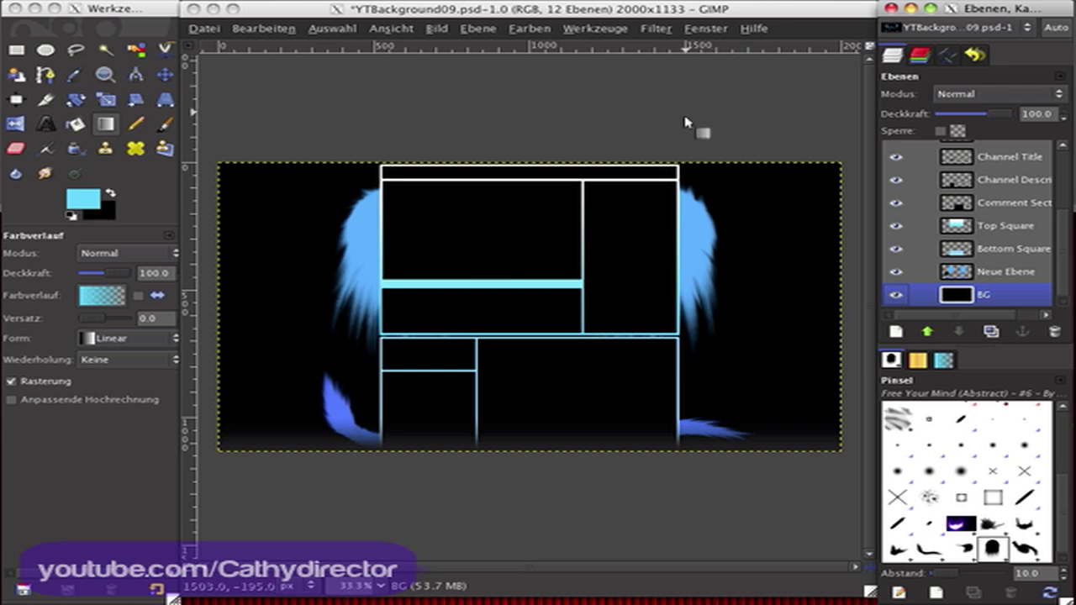
Hide the blue fur wing layer, Neue Ebene.
click(898, 273)
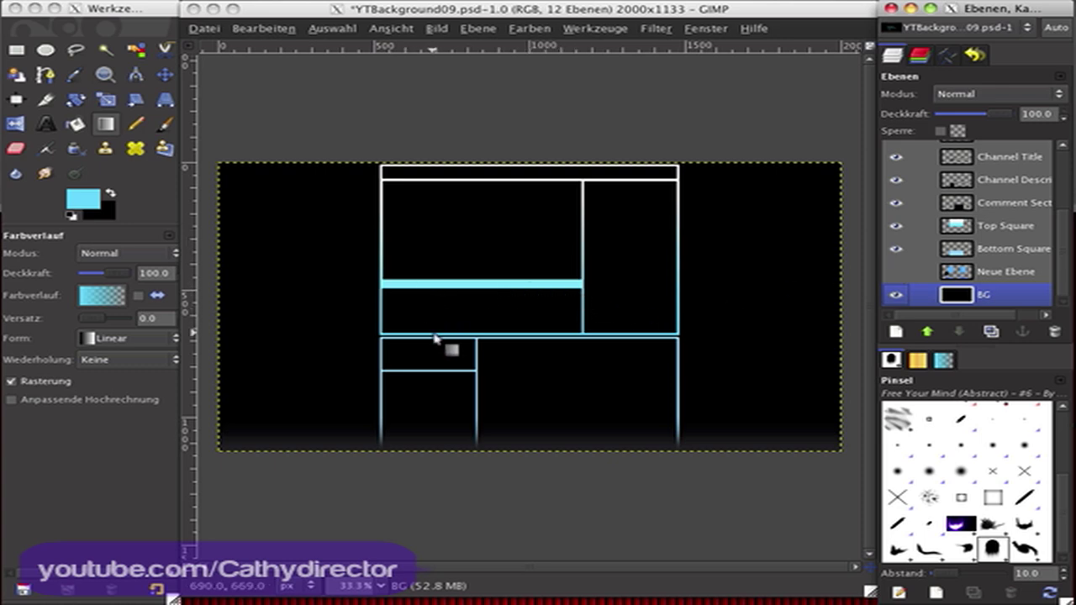
key(ctrl+z)
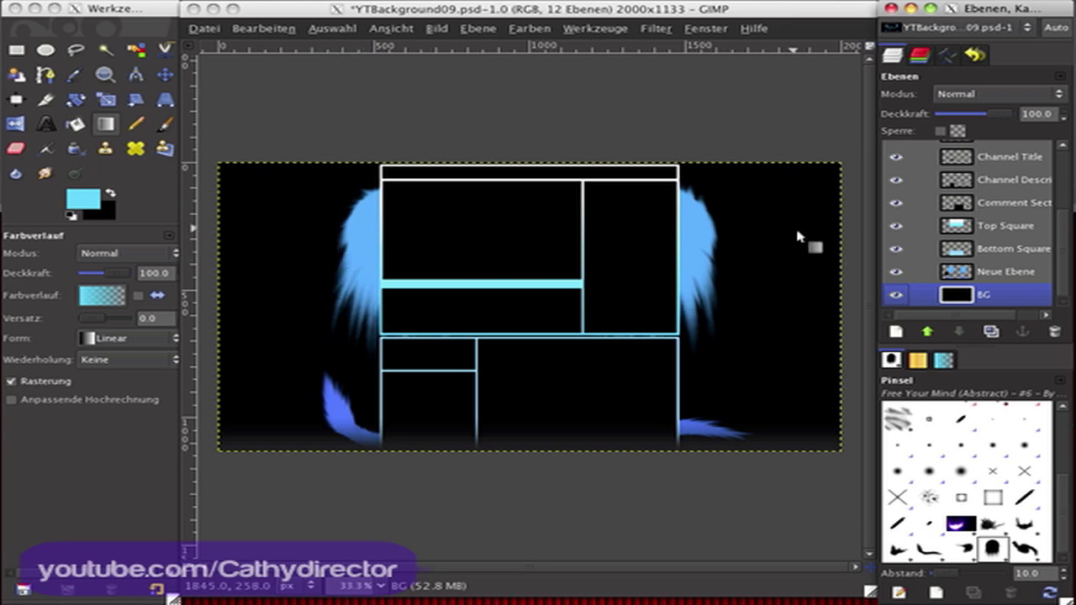
click(896, 274)
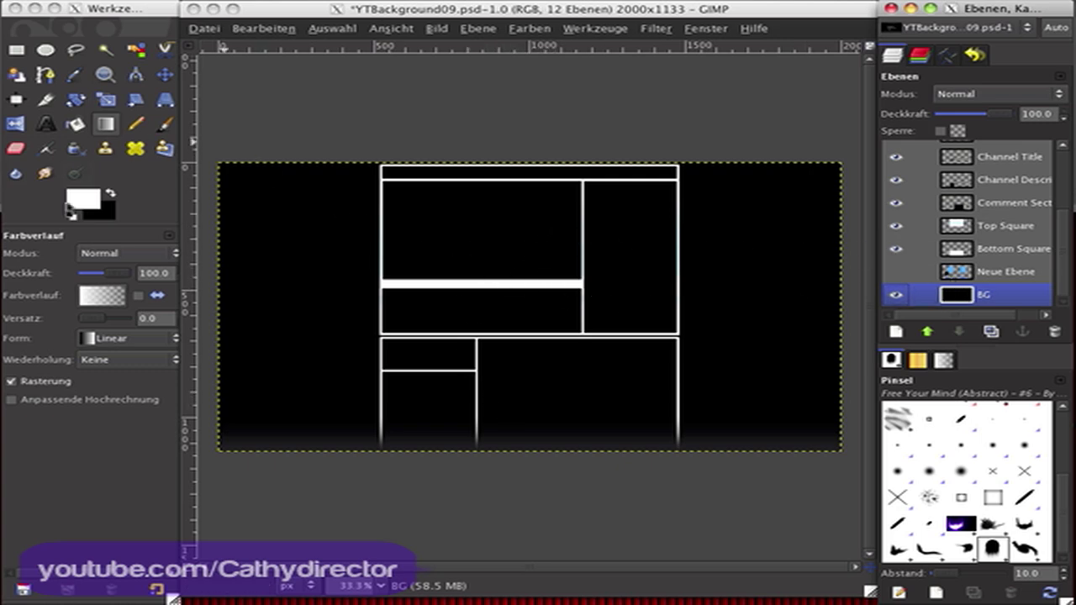
Set the foreground to dark navy and fill BG with a cyan-to-navy vertical gradient.
click(91, 204)
click(383, 201)
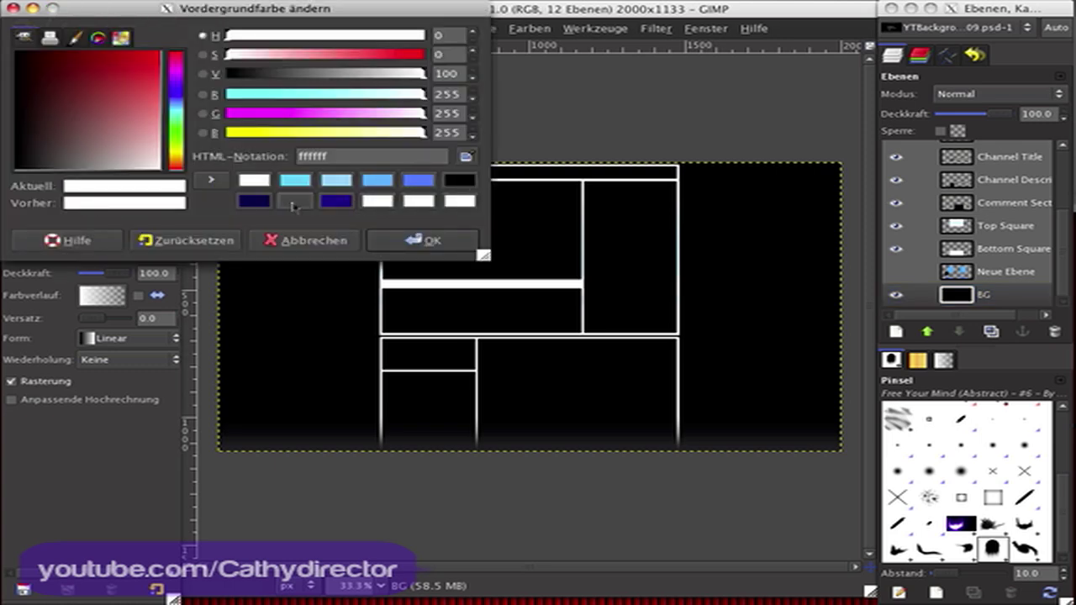
click(420, 241)
drag(353, 444, 354, 173)
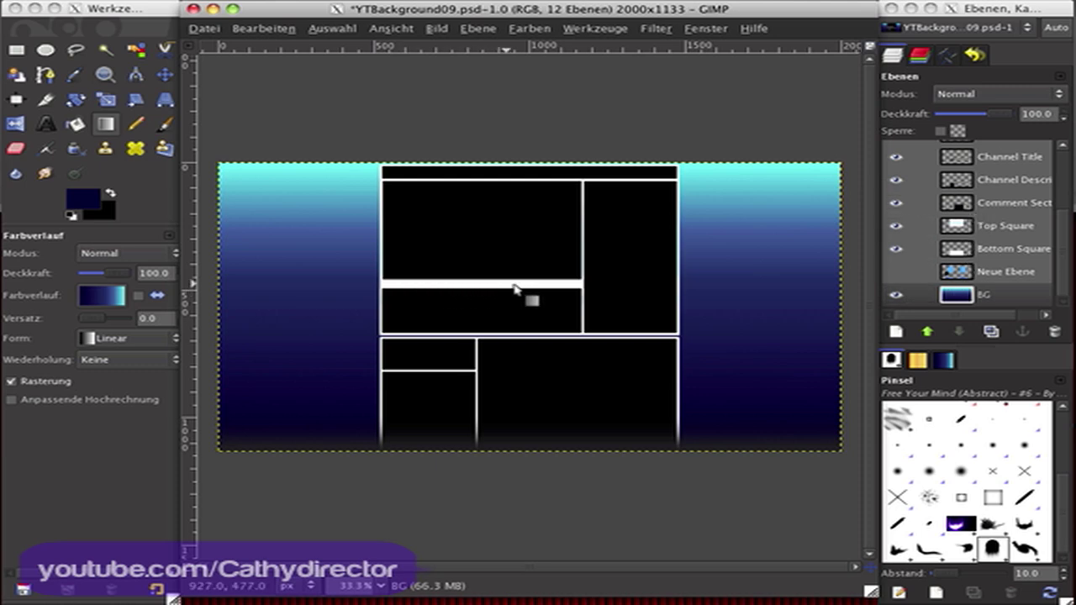
Fill the Top Square frame lines with an FG-to-BG gradient dragged downward.
click(1005, 233)
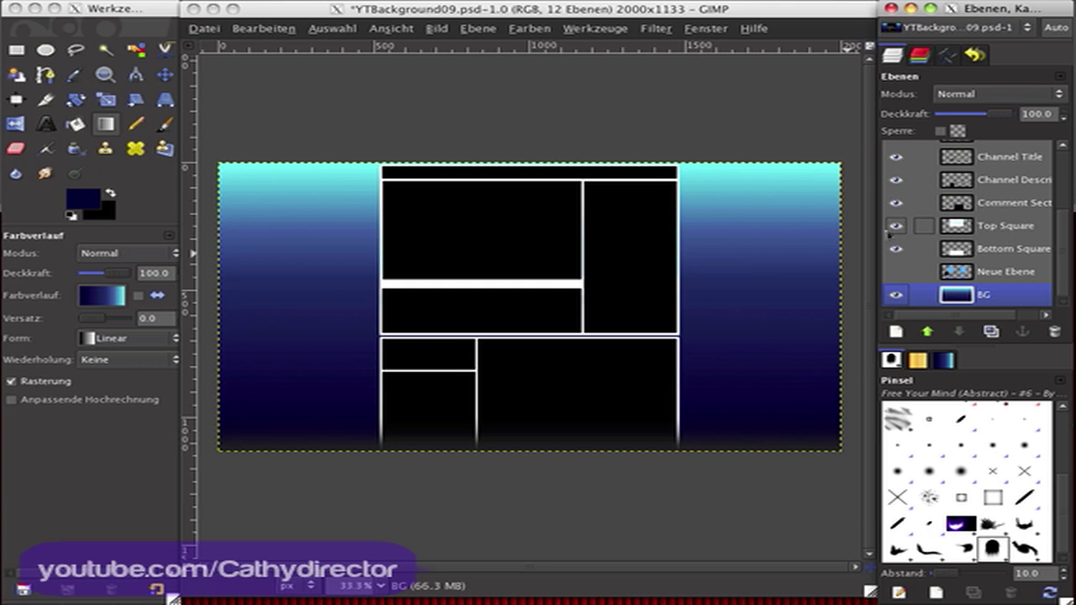
click(1009, 229)
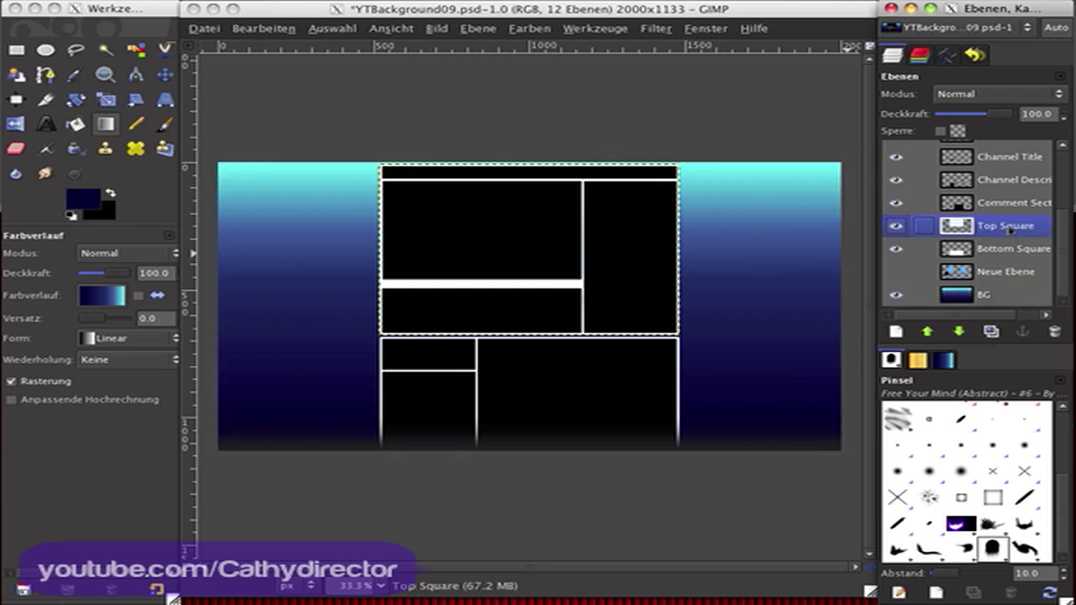
key(shift+b)
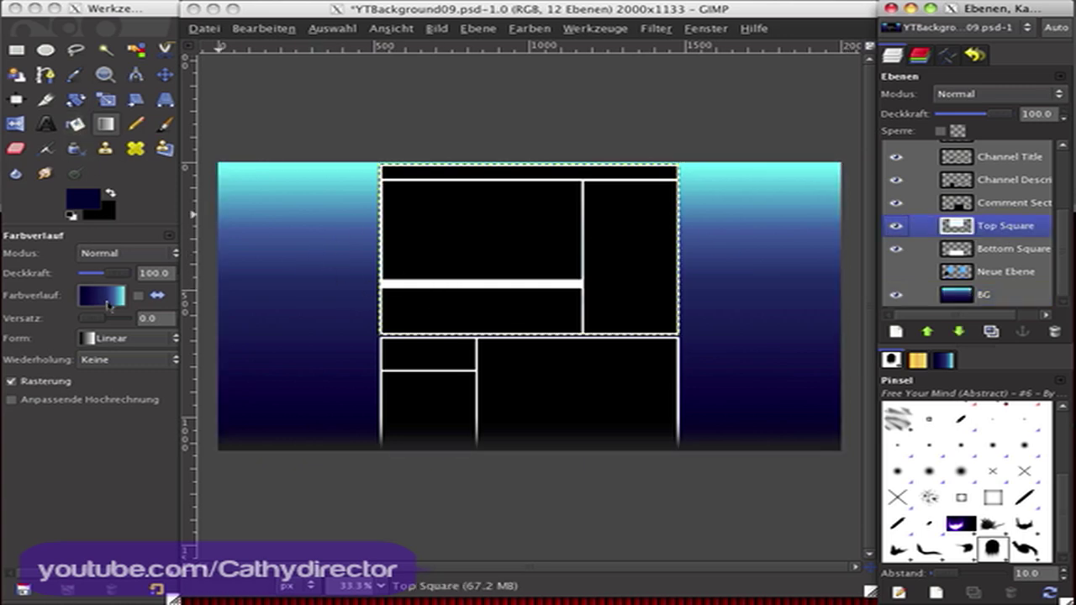
click(108, 305)
click(108, 303)
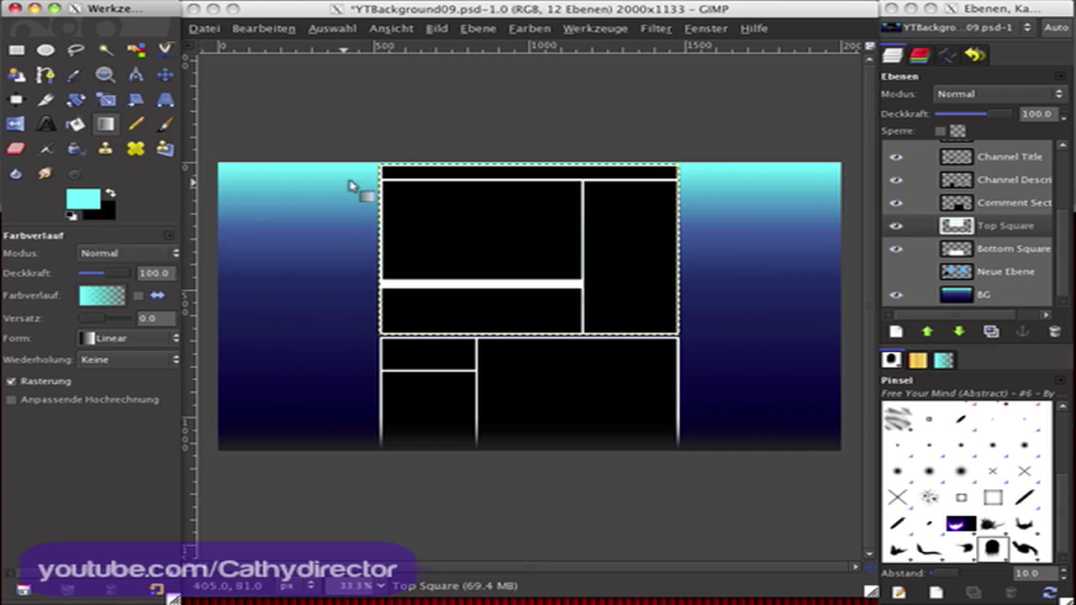
click(516, 224)
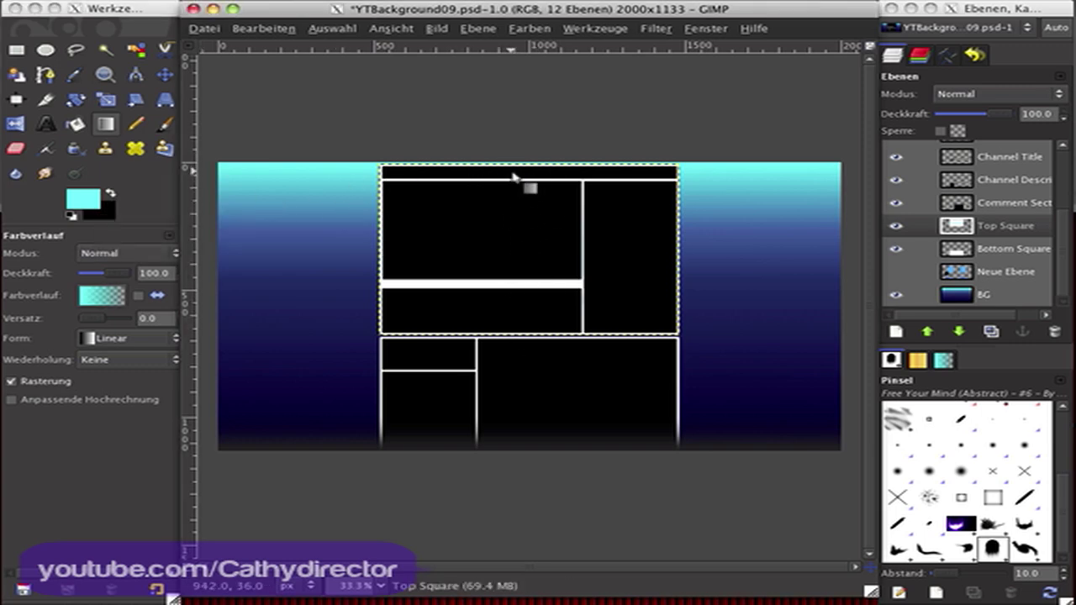
drag(512, 172, 513, 328)
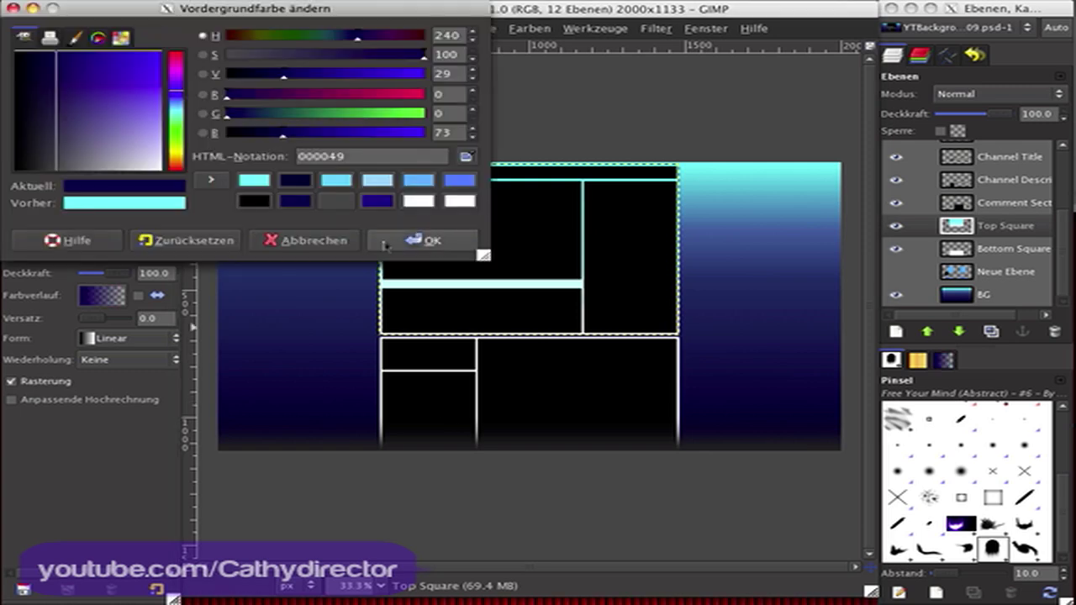
click(384, 244)
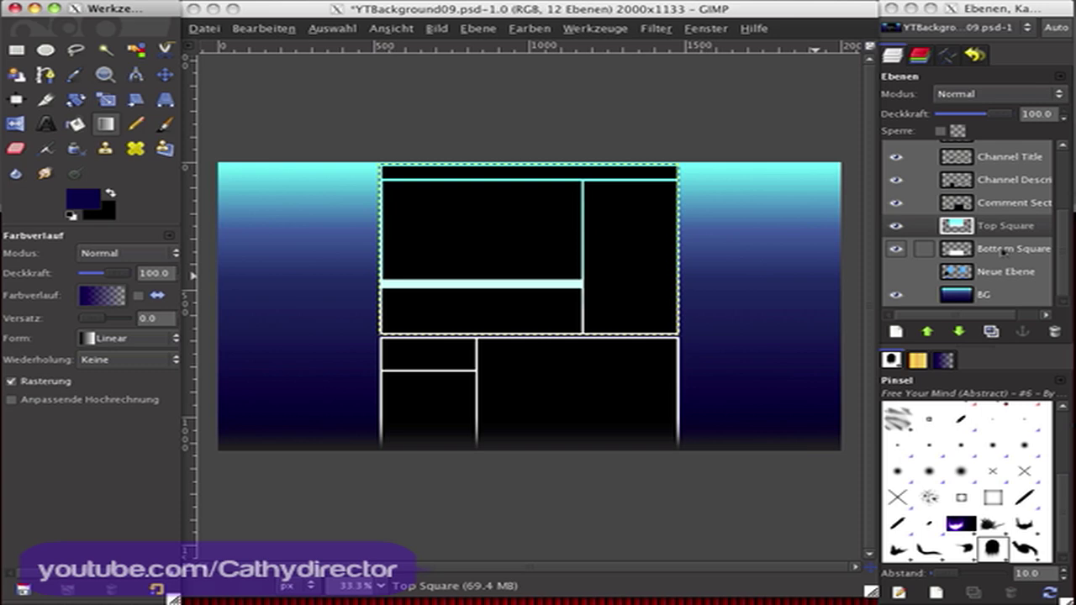
Fill the Bottom Square frame with a gradient dragged upward.
click(1002, 249)
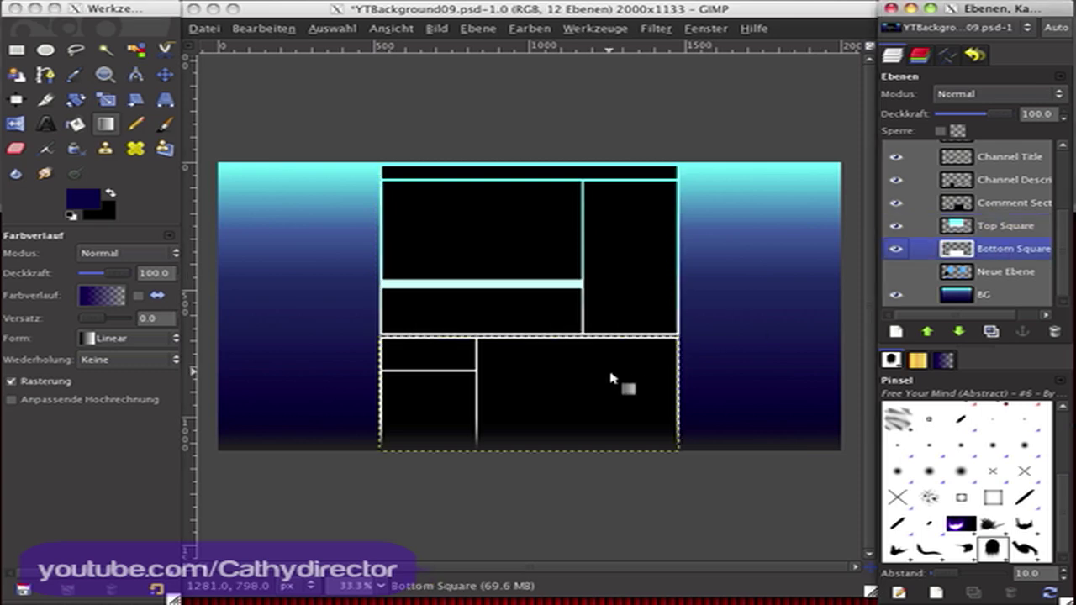
click(541, 444)
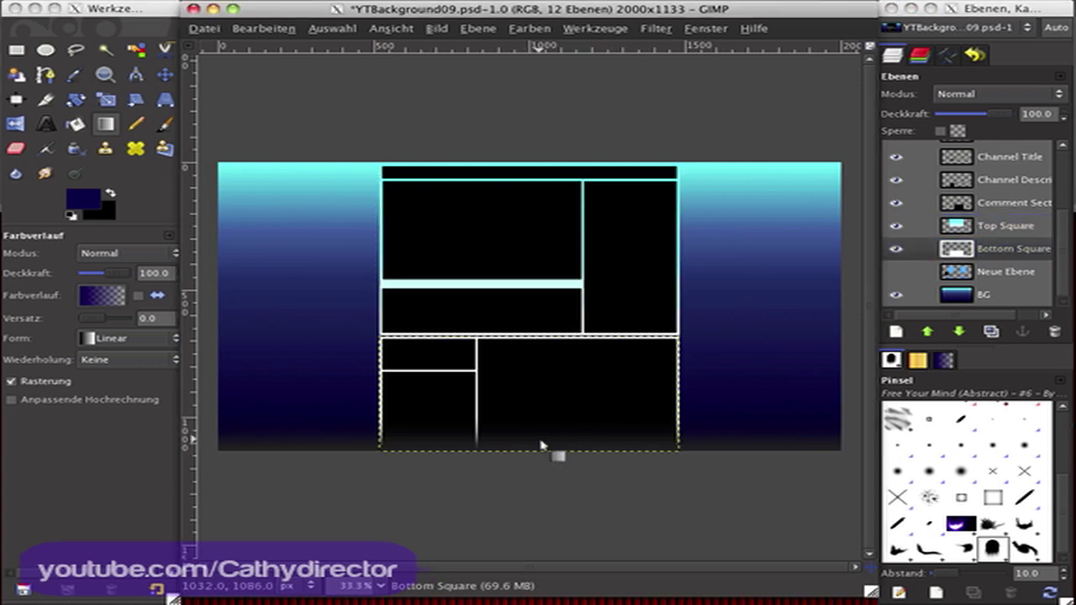
drag(540, 441, 541, 346)
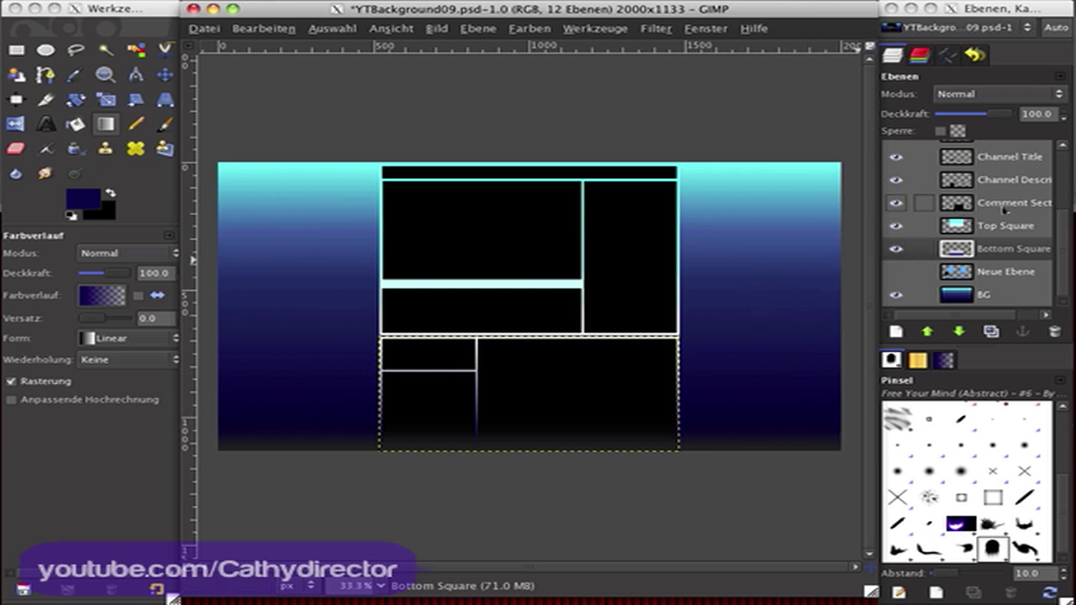
Fill the Comment Section box with dark blue.
click(1005, 210)
click(1008, 208)
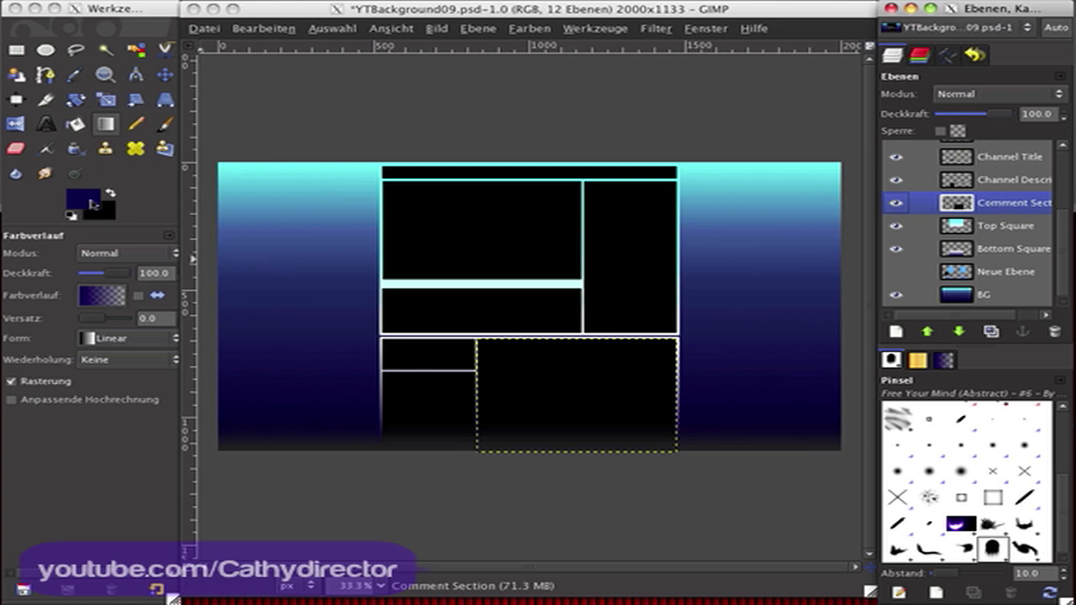
click(75, 123)
click(588, 395)
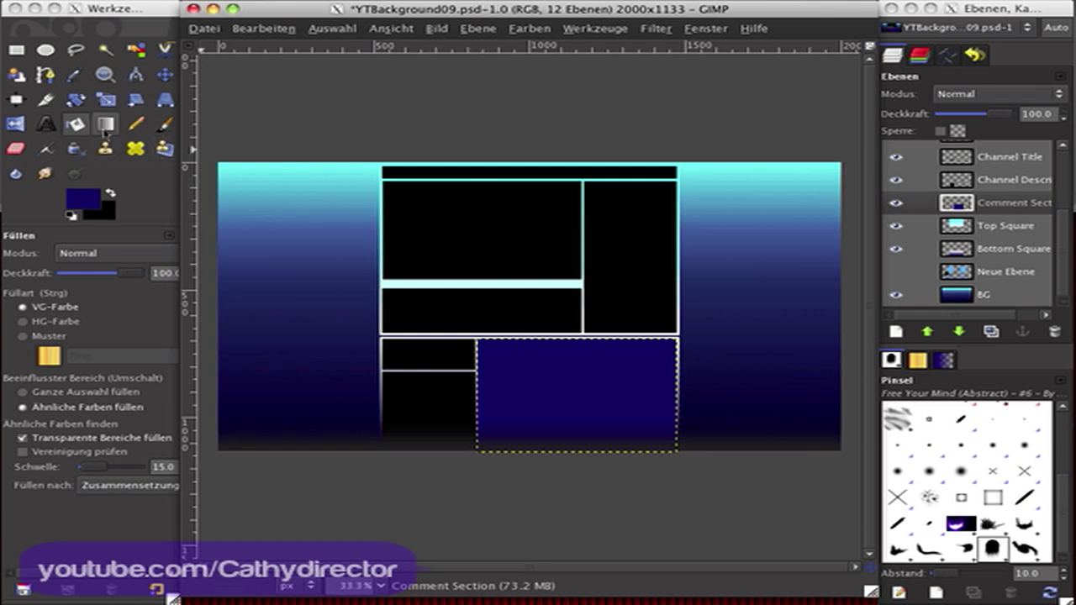
Fill the Video frame with the light blue-cyan gradient, black at top fading to cyan.
click(105, 126)
click(102, 295)
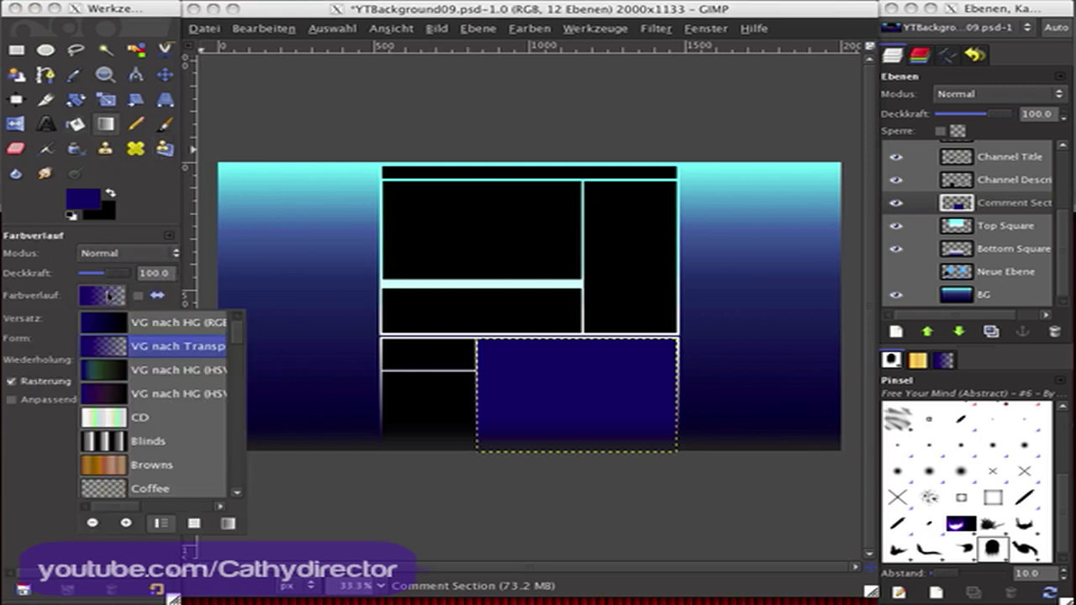
click(108, 296)
scroll(1023, 235, up, 3)
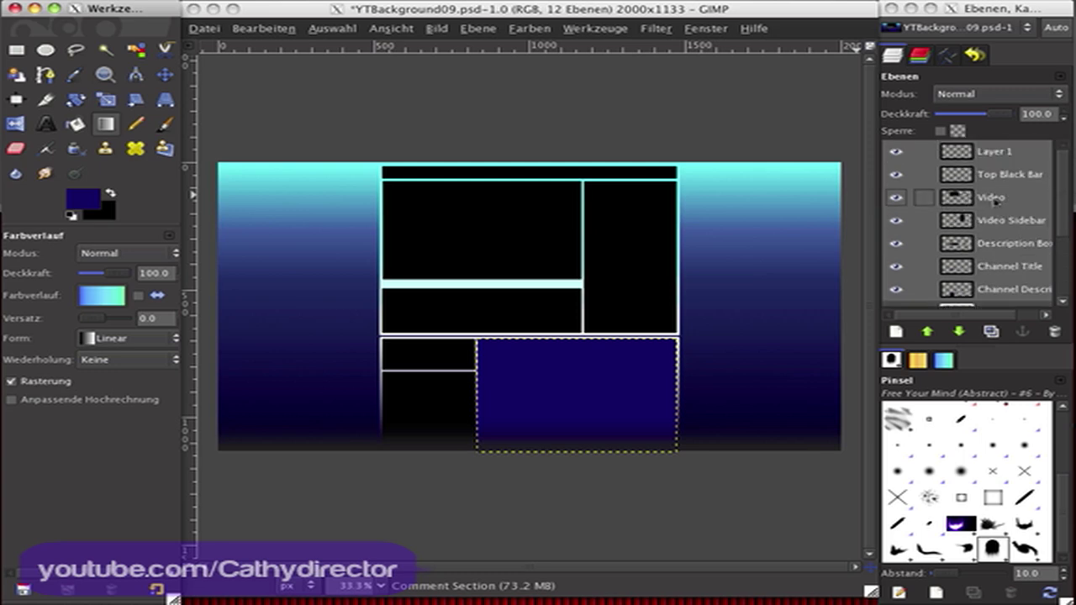
click(983, 198)
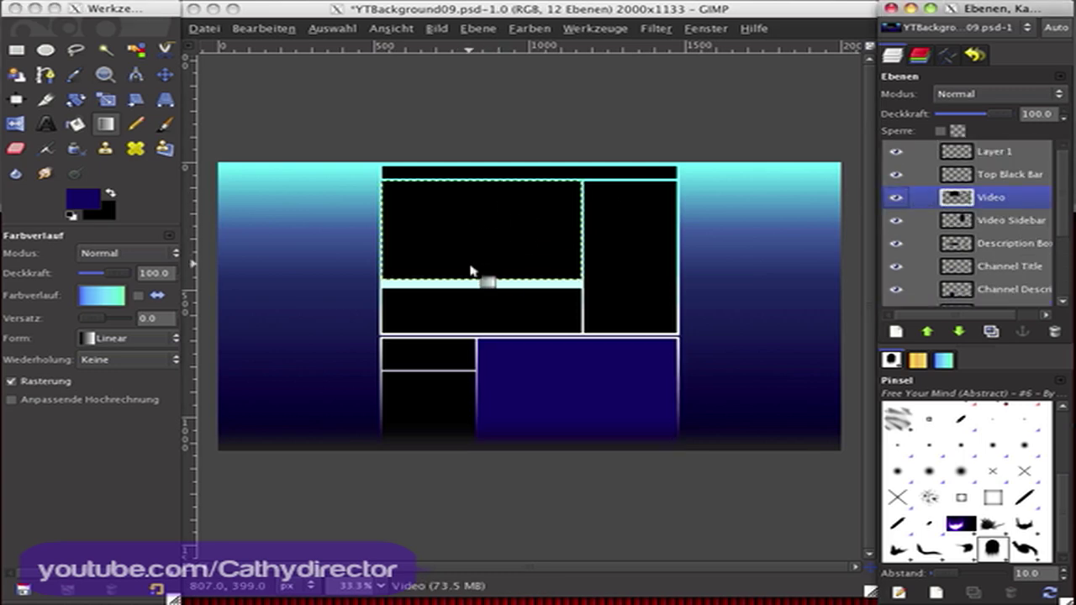
ctrl+click(492, 283)
drag(481, 271, 487, 193)
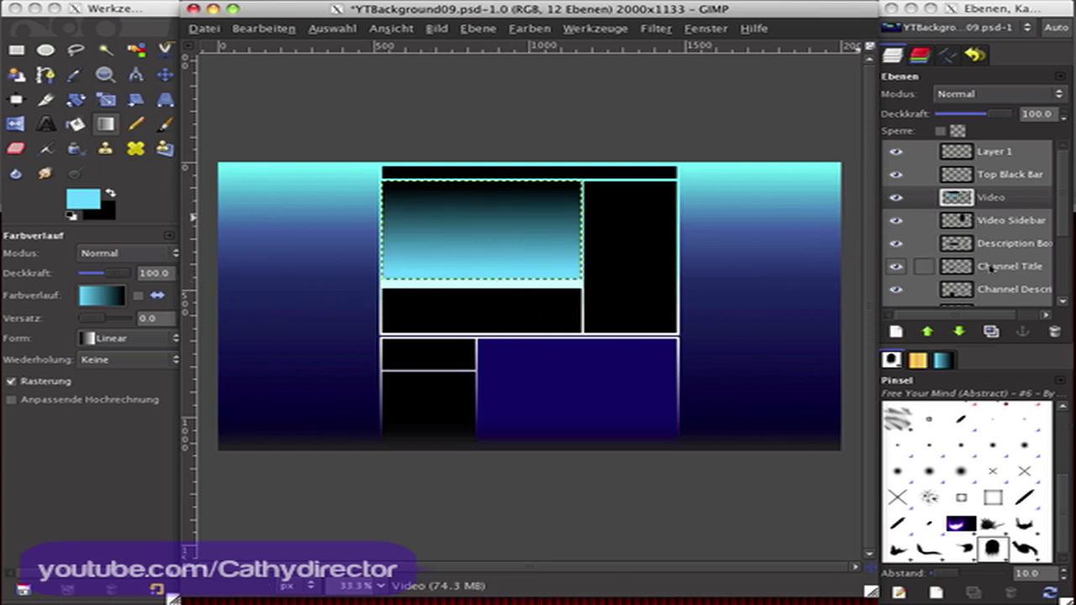
scroll(989, 267, down, 3)
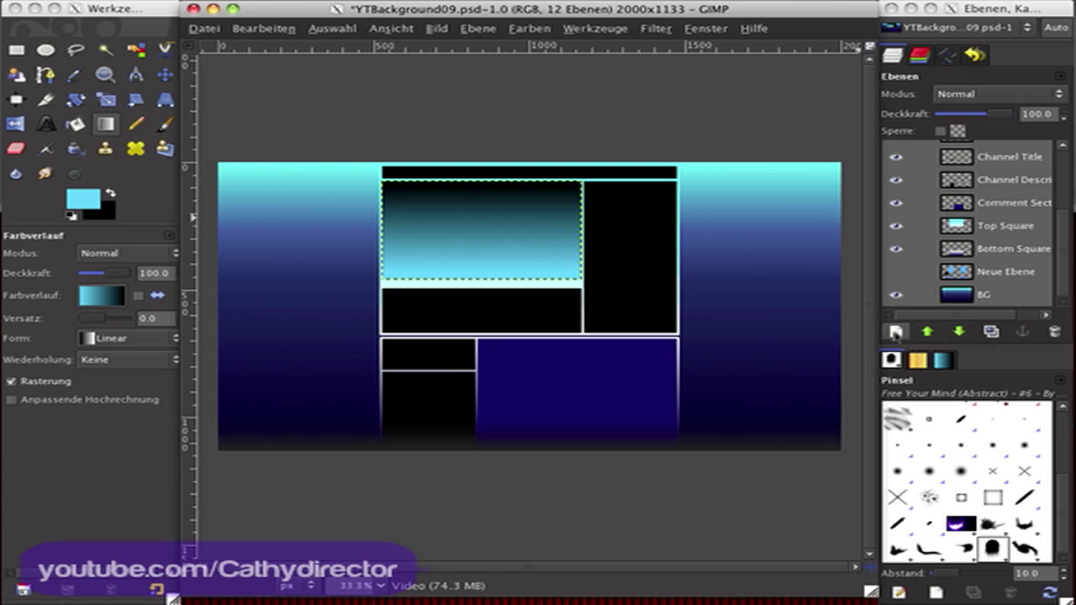
Add a new transparent layer.
click(895, 333)
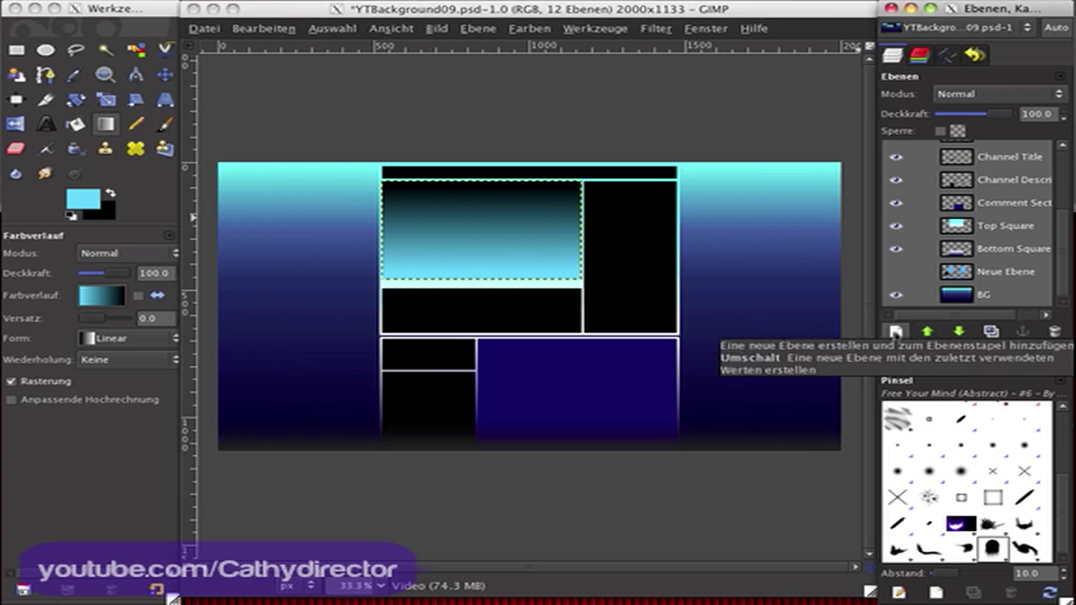
click(895, 331)
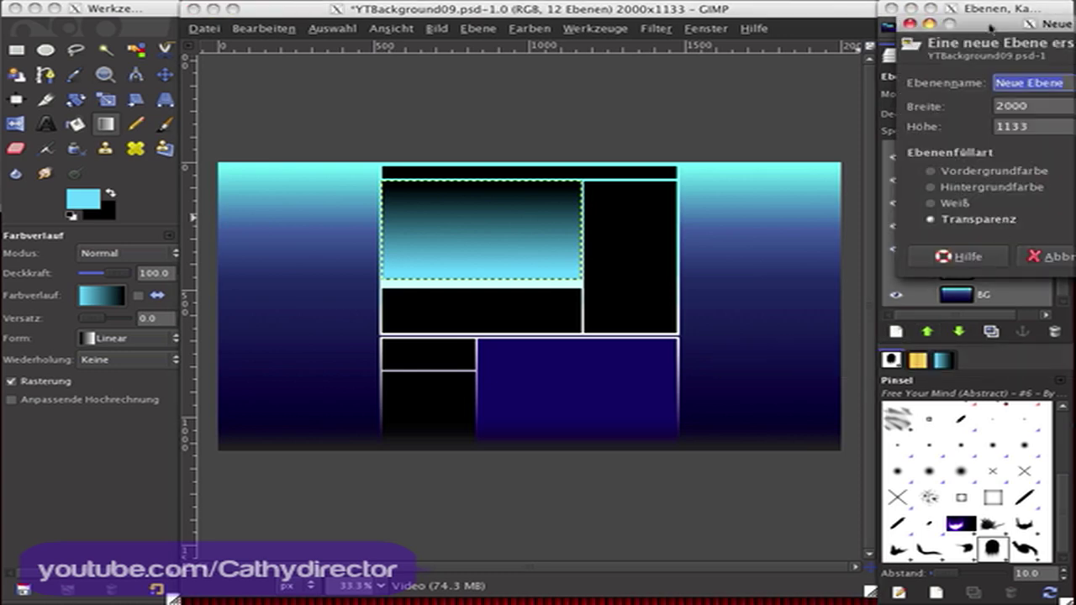
drag(990, 28, 723, 48)
click(916, 278)
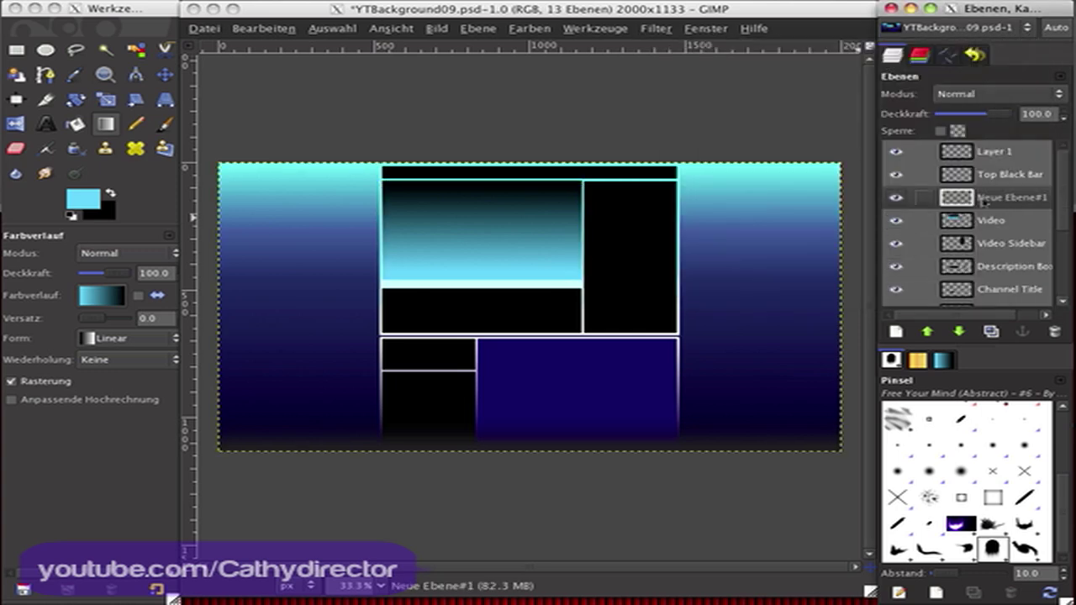
Paint a light blue wing with the feathered Free Your Mind brush.
click(164, 125)
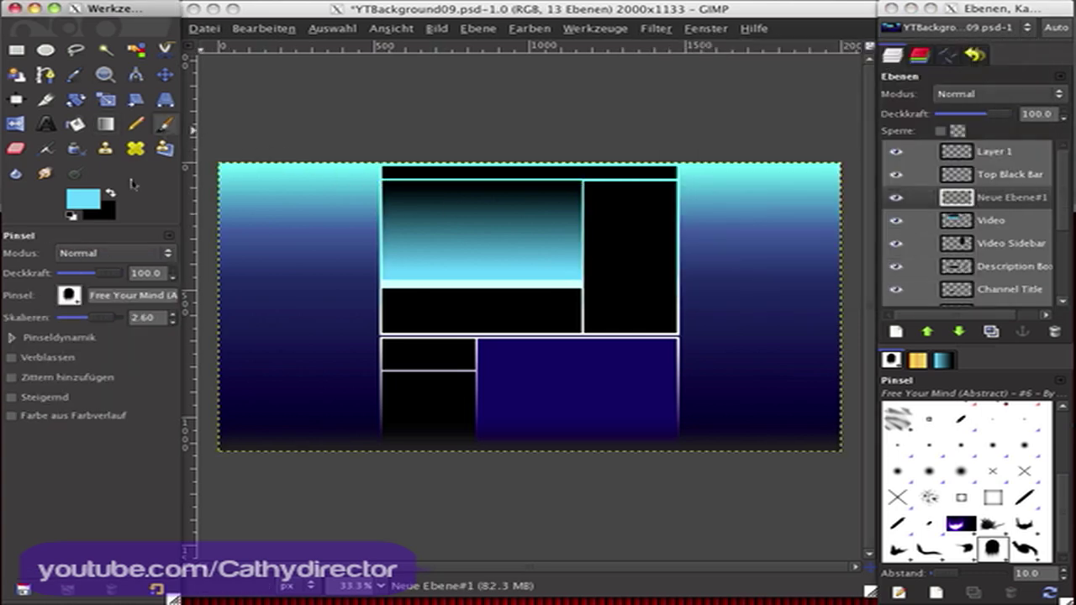
click(76, 302)
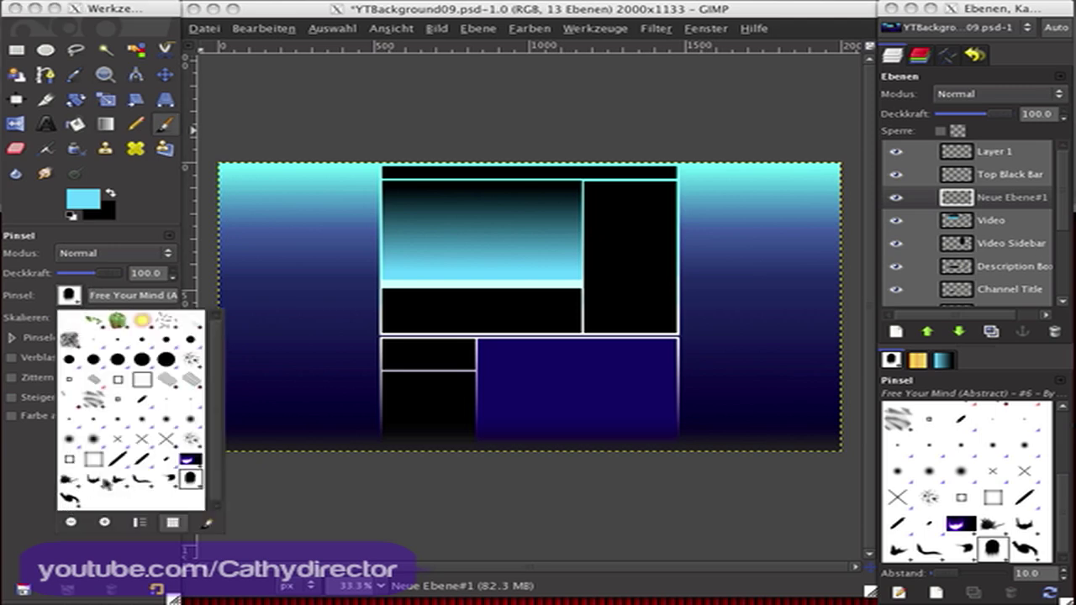
click(94, 482)
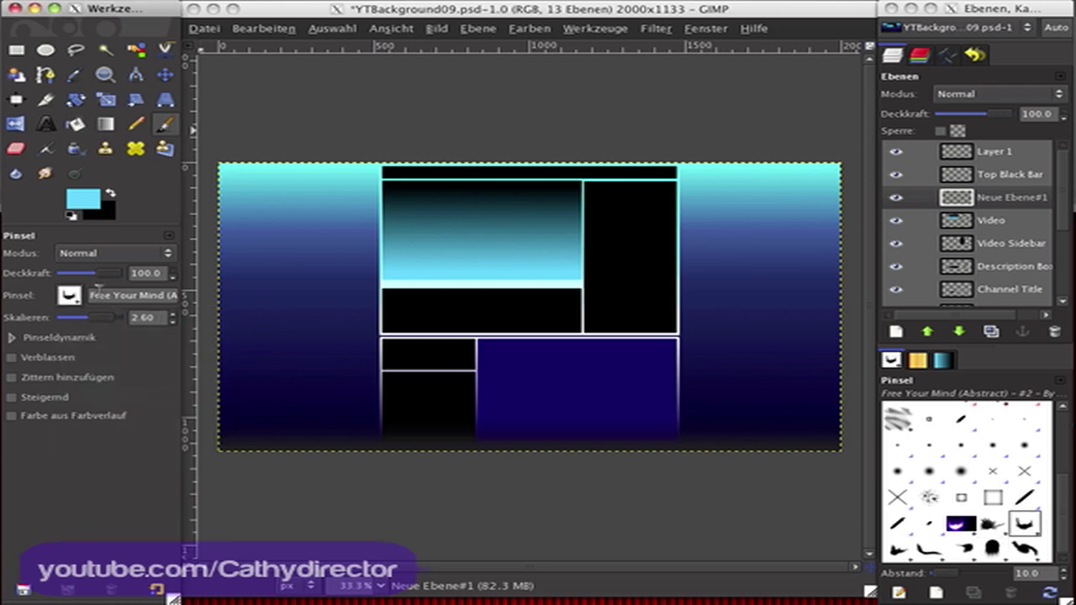
click(479, 310)
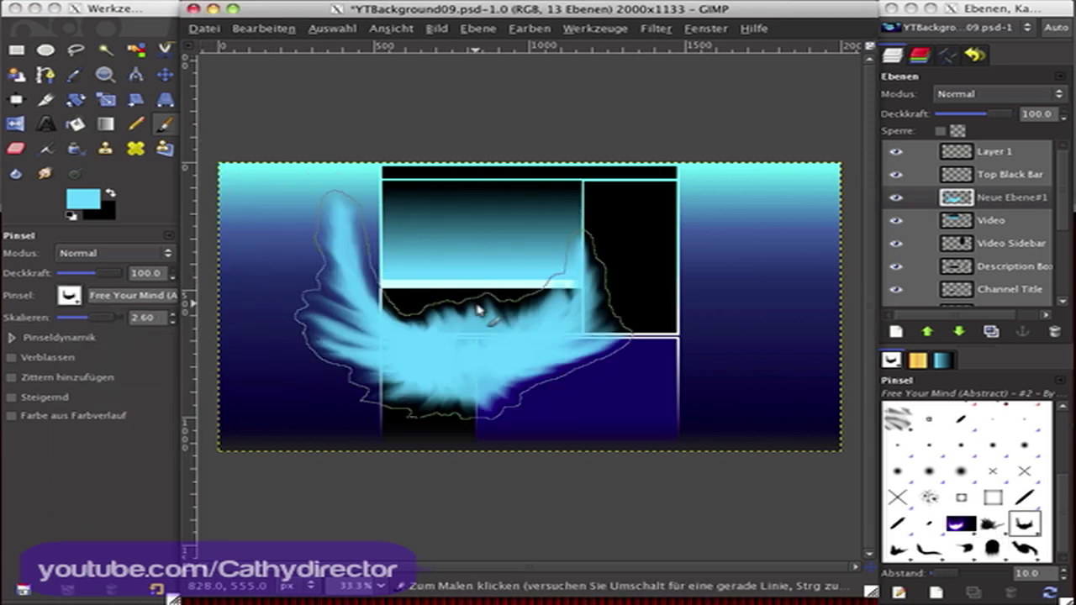
Move the wing layer down to sit just above BG.
click(999, 204)
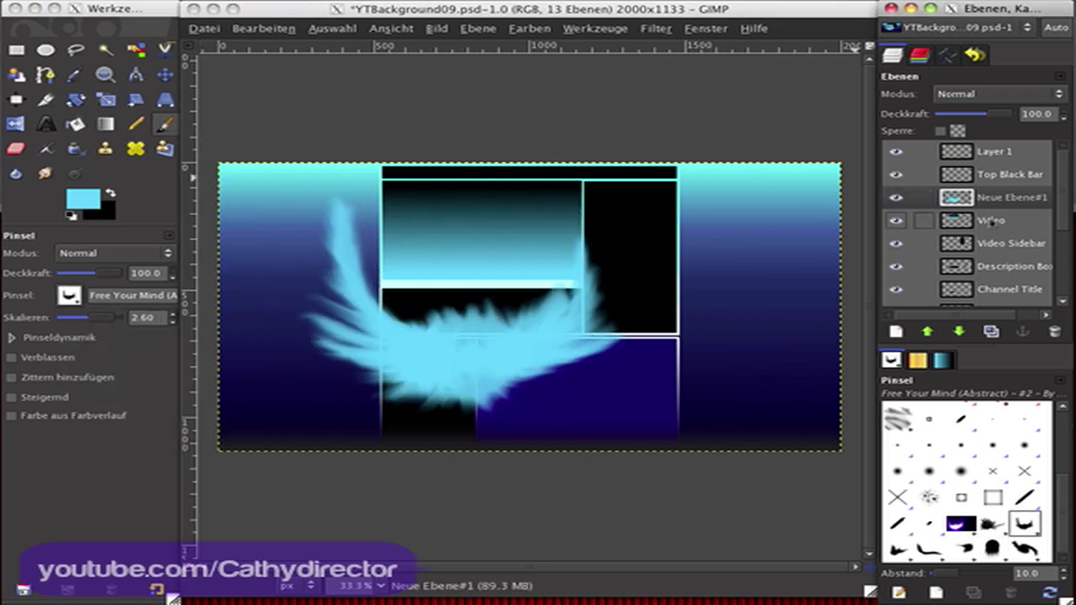
drag(990, 198, 984, 303)
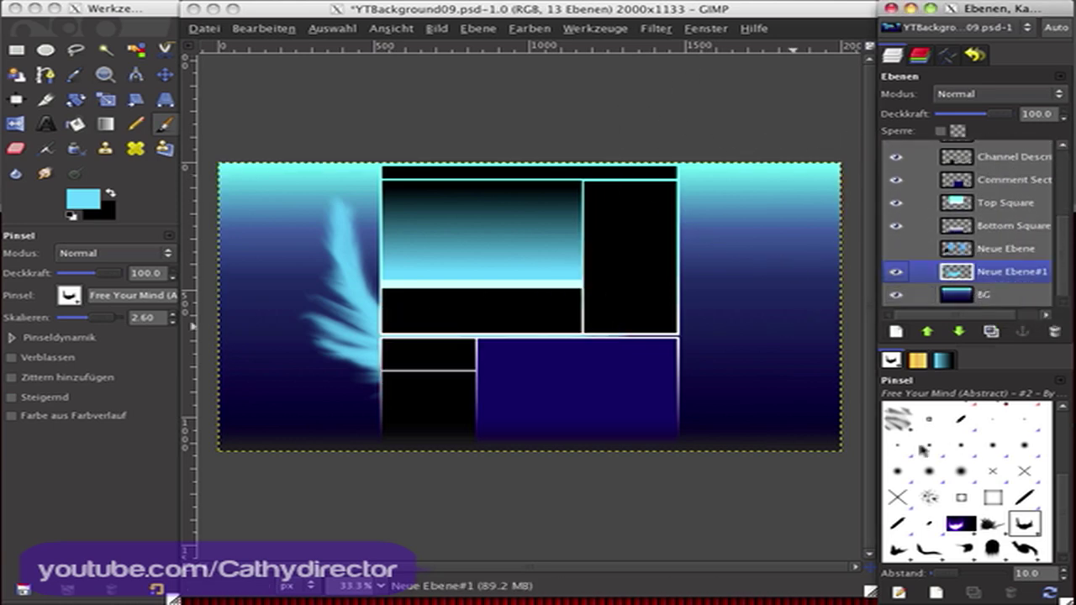
click(624, 294)
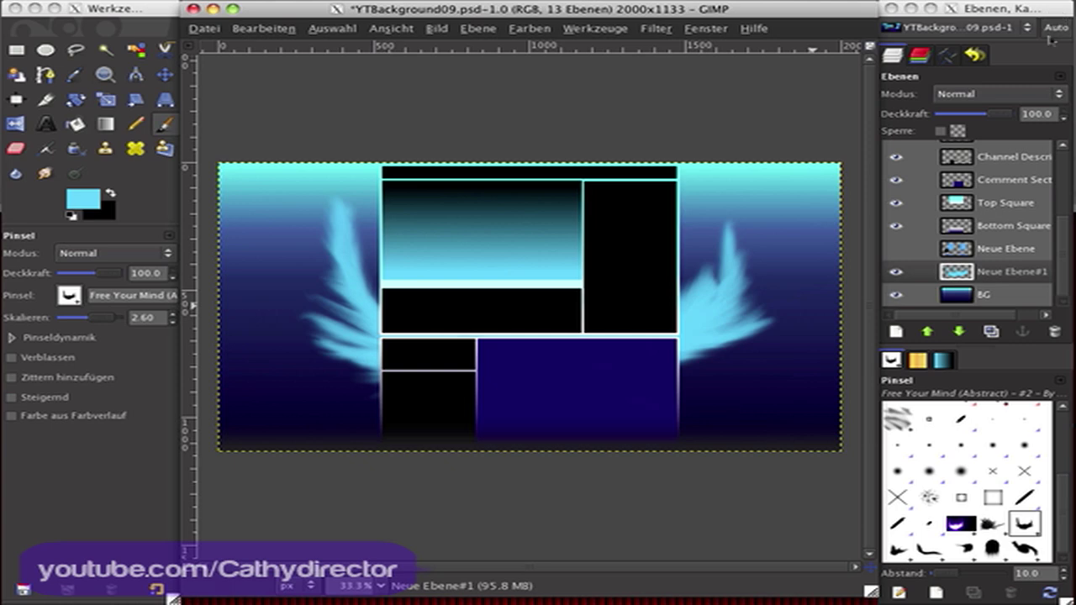
click(205, 29)
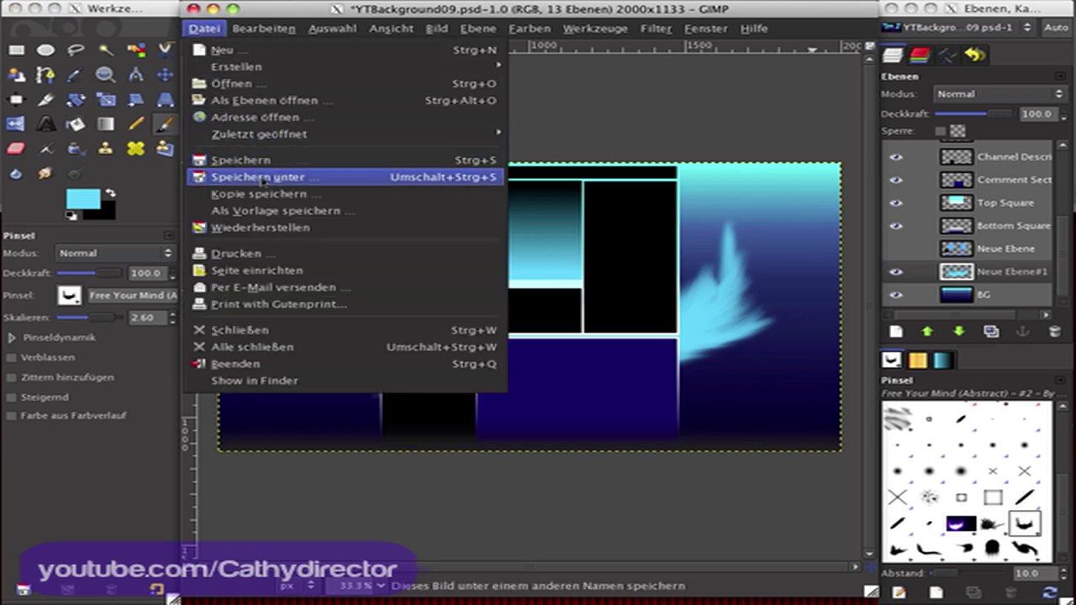
click(194, 34)
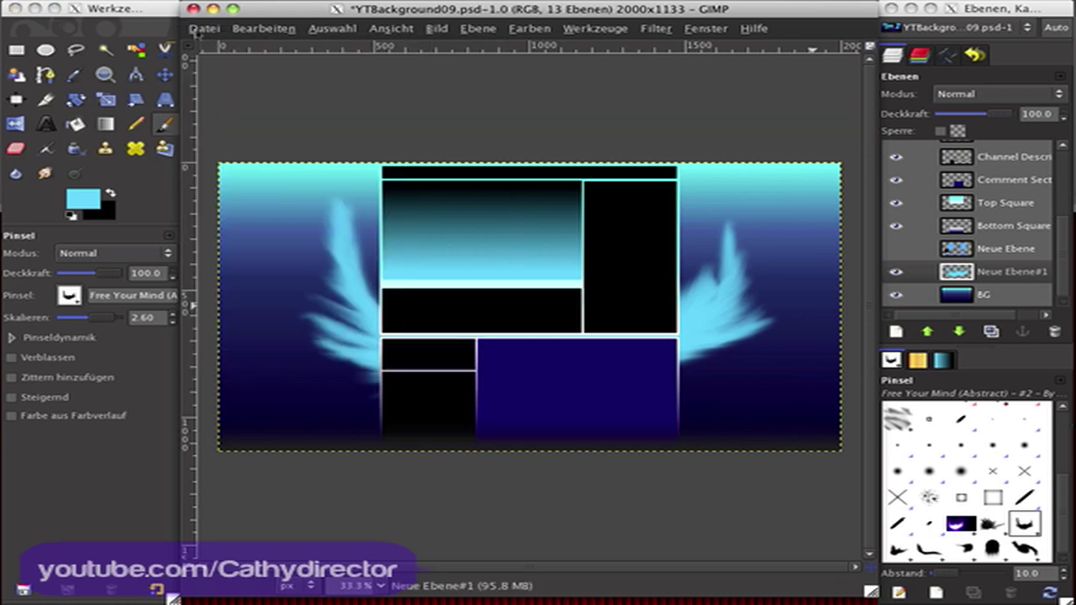